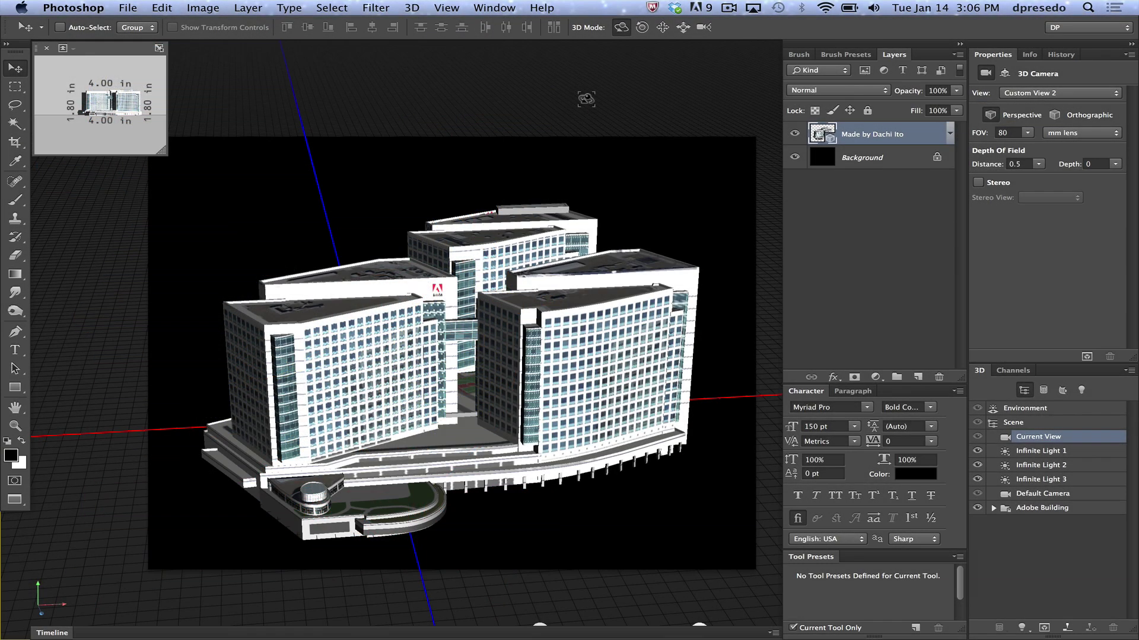
Step: Open the 3D menu to see the commands for the Adobe Building model
left_click(413, 8)
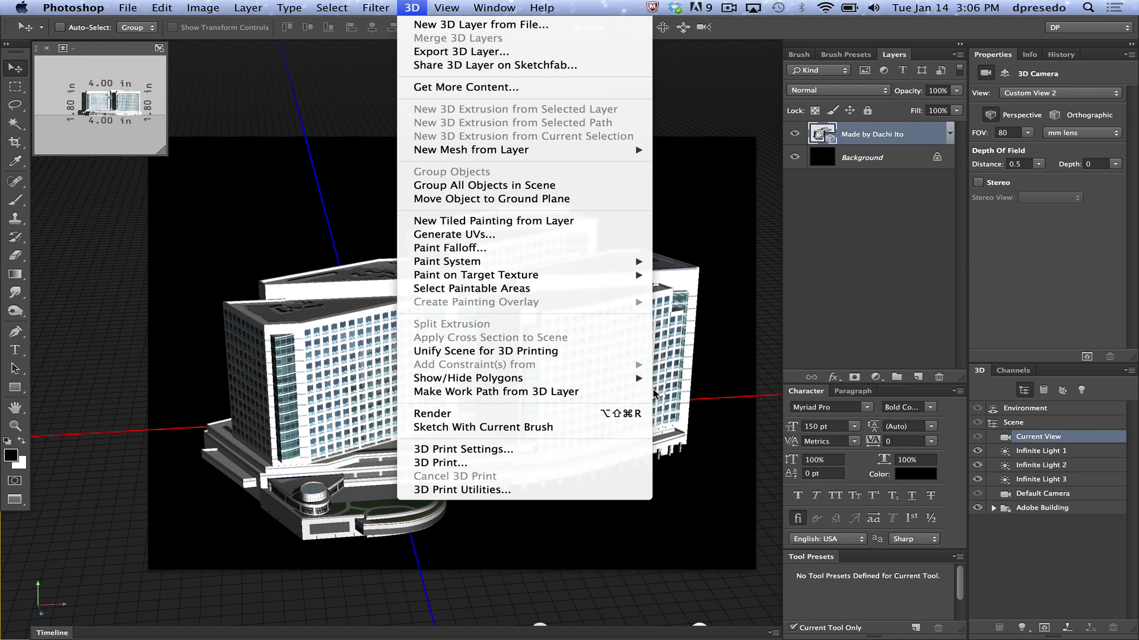
Step: Select the Scene and open its 3D Print Settings, targeting a local MakerBot Replicator 2
left_click(1008, 422)
left_click(1008, 422)
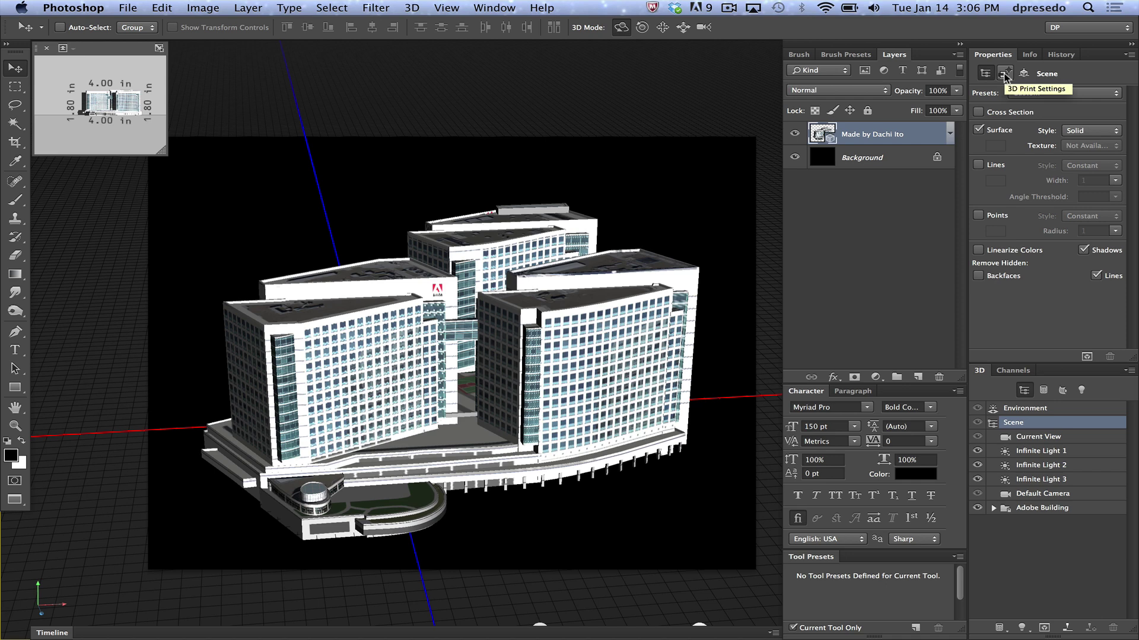
left_click(1004, 75)
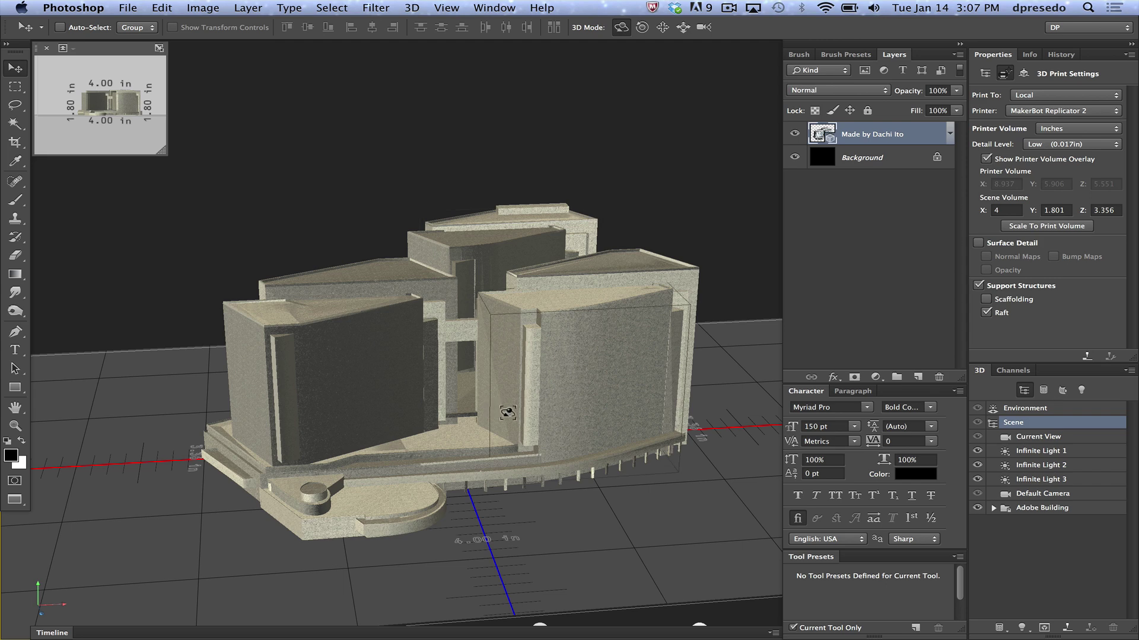
Step: Choose ZCorp Full Color as the printer, then reopen the printer list
left_click(1047, 113)
left_click(1046, 130)
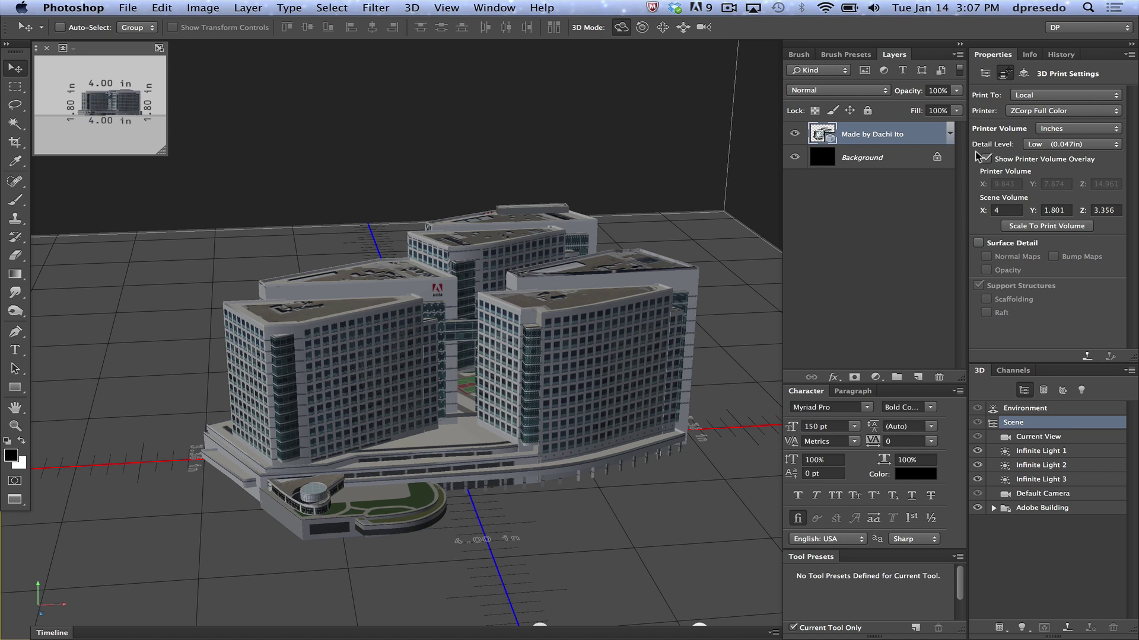
left_click(1056, 114)
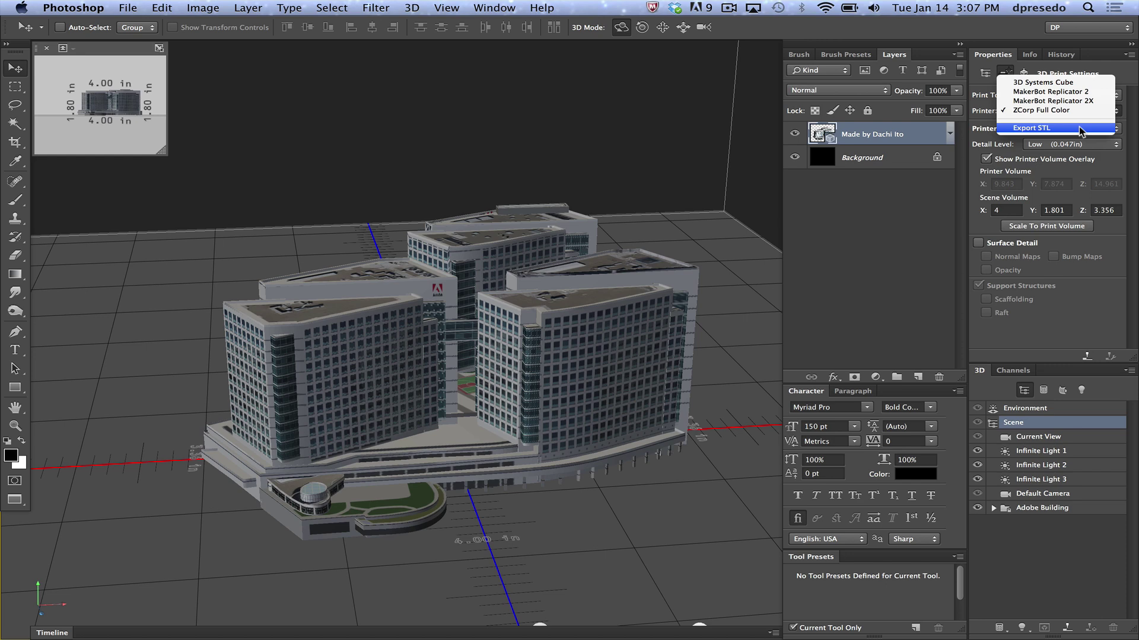
Step: Pick MakerBot Replicator 2, browse Shapeways.com materials, then set Print To back to Local
left_click(1072, 92)
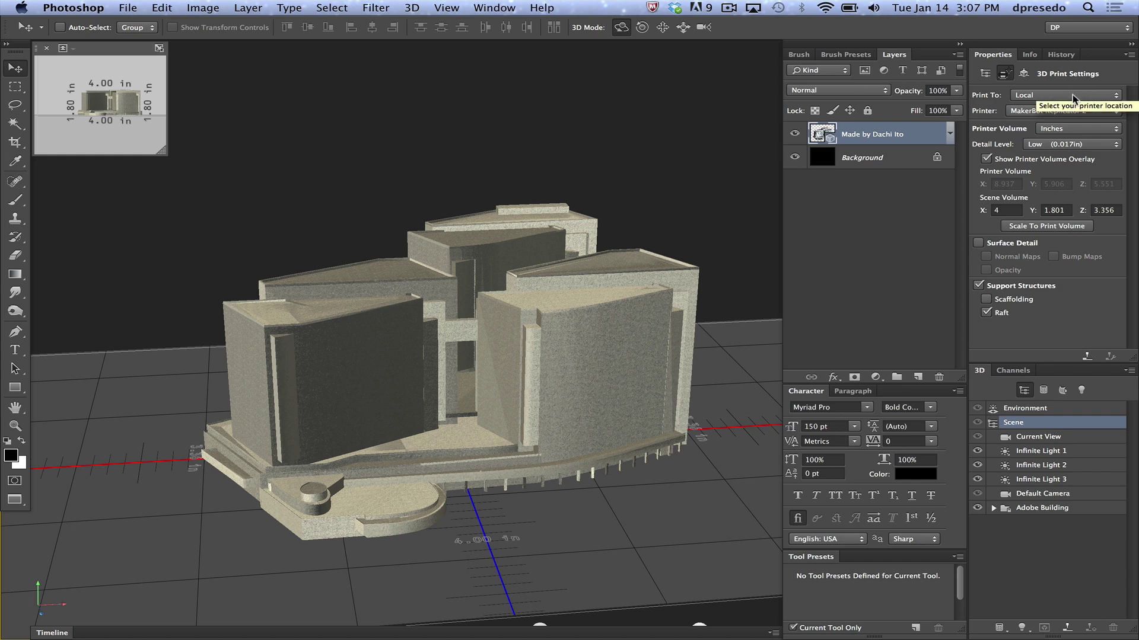
left_click(1072, 94)
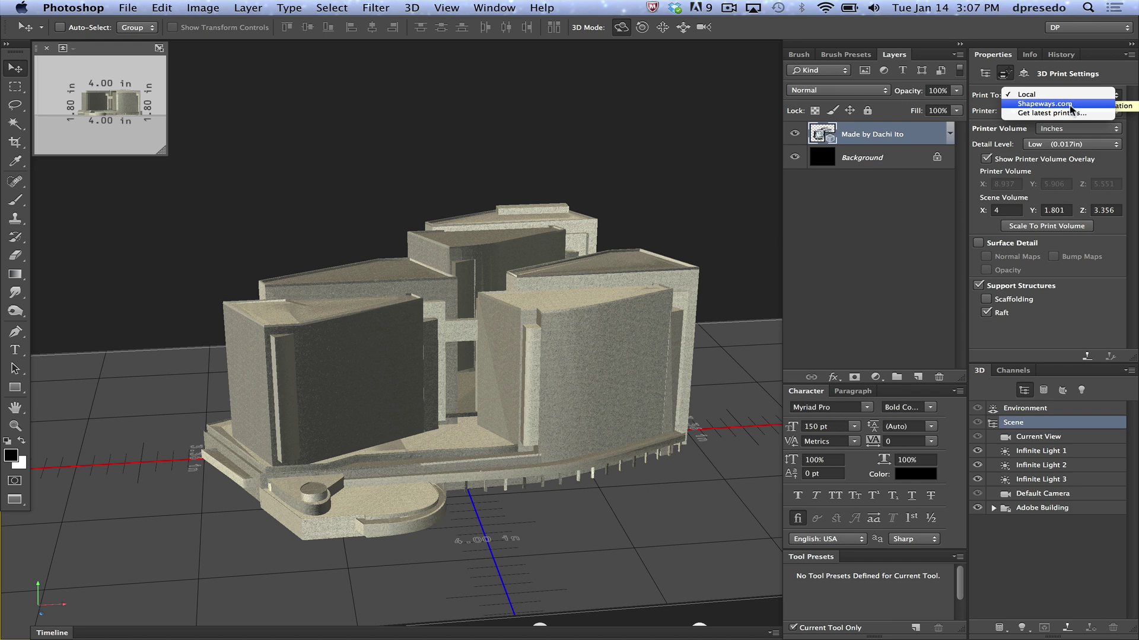
left_click(1071, 105)
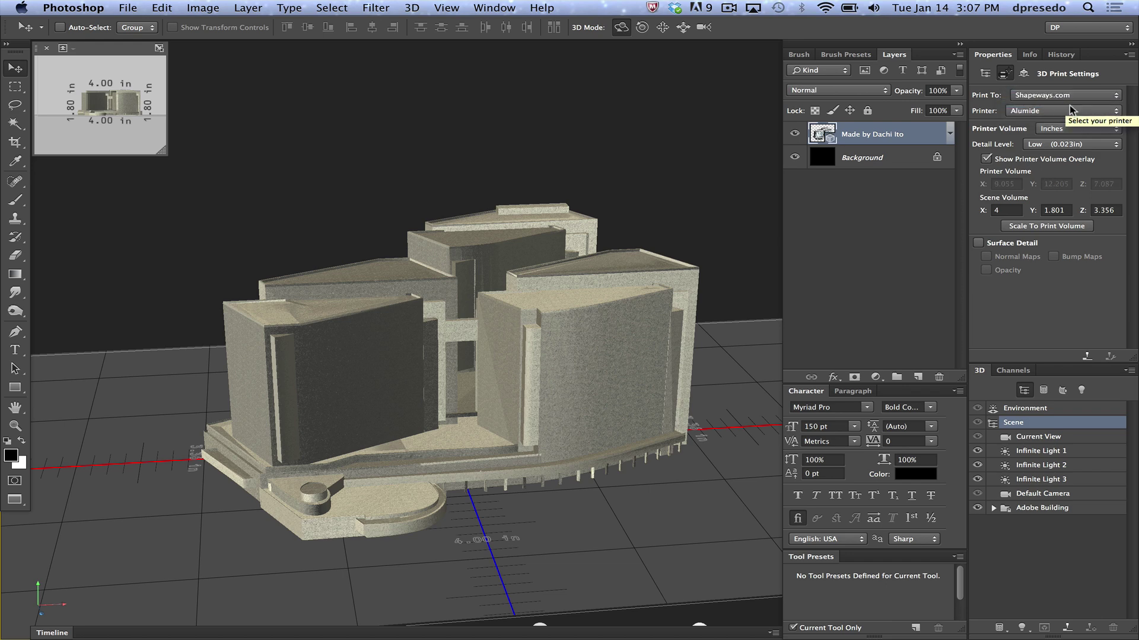
left_click(1032, 111)
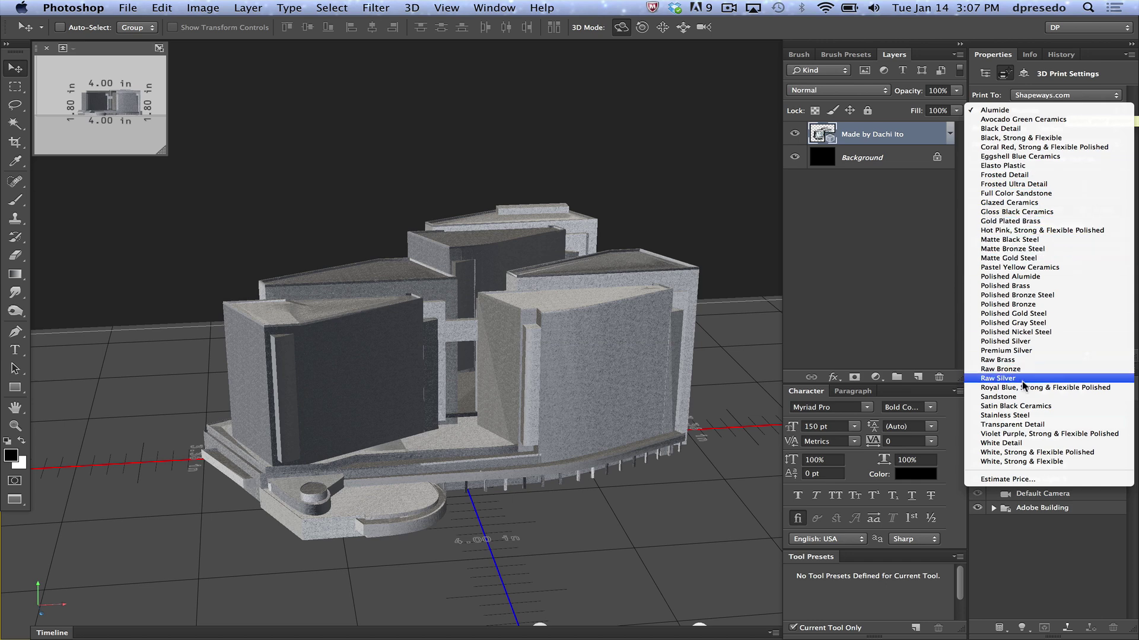
left_click(1121, 75)
left_click(1075, 99)
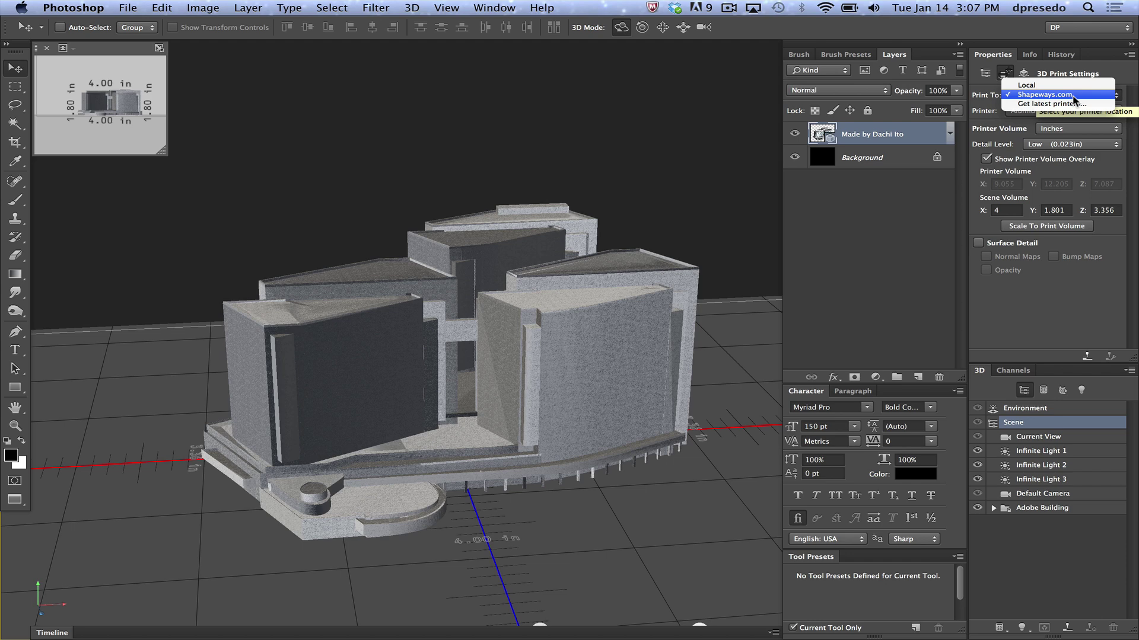
left_click(1064, 86)
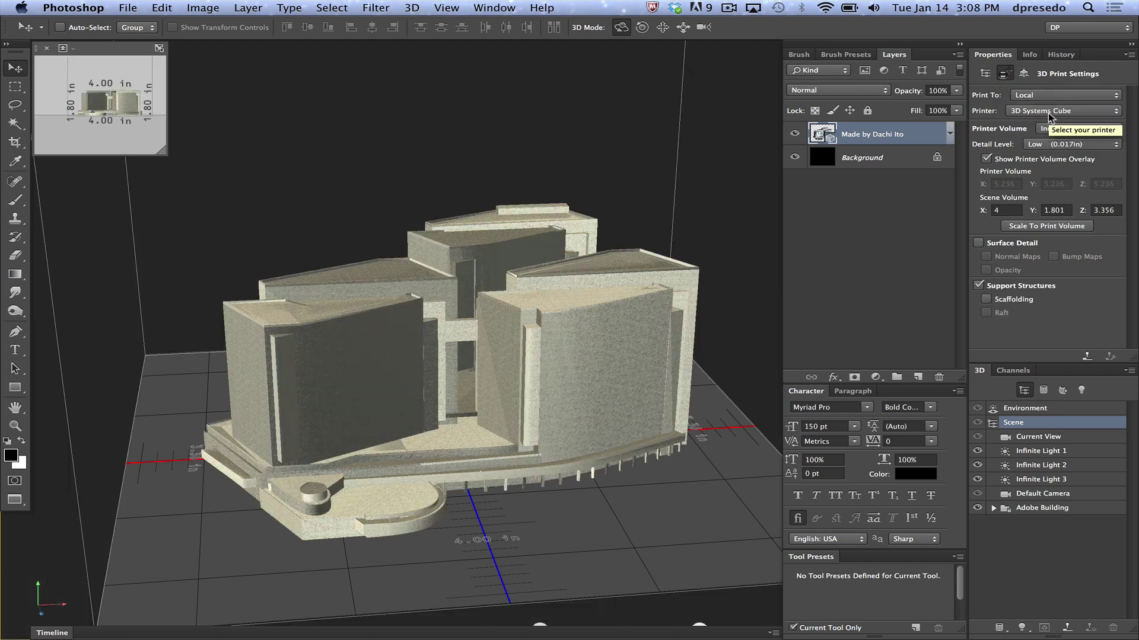
Step: Choose MakerBot Replicator 2 as the local printer, keeping units in inches
left_click(1048, 113)
left_click(1050, 119)
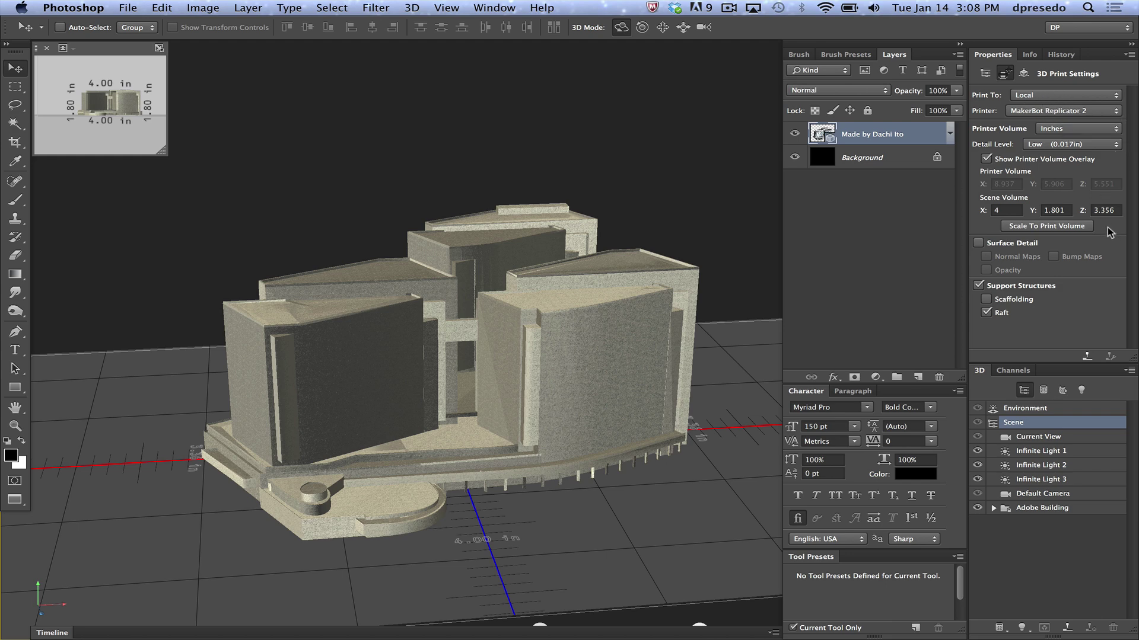
left_click(1063, 132)
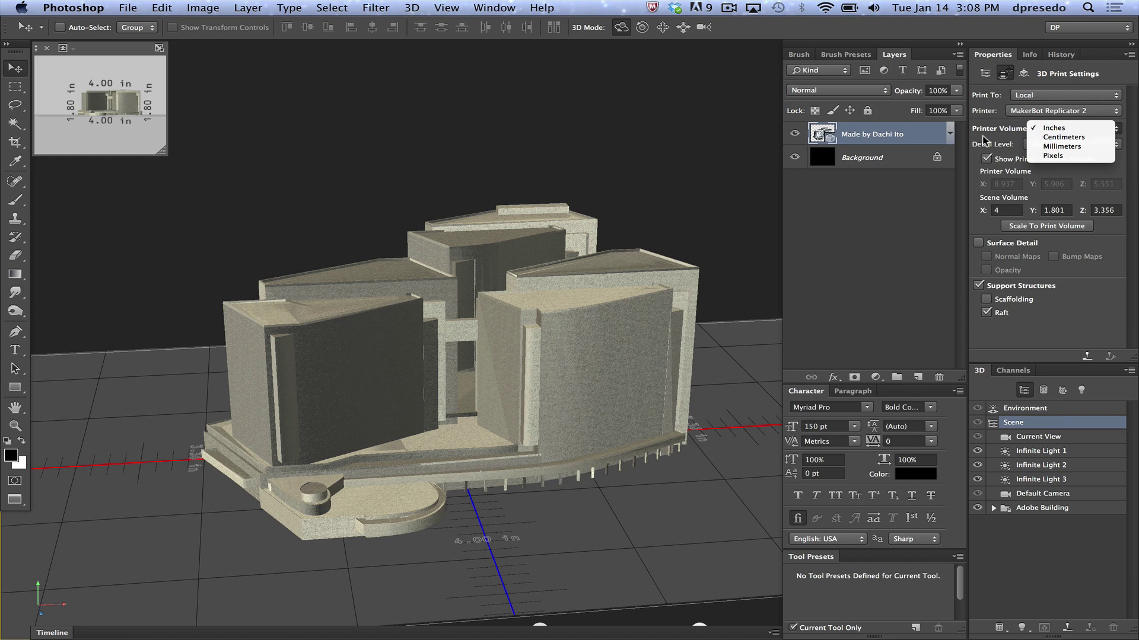
left_click(982, 140)
Step: Try High detail level, then set Detail Level back to Low
left_click(1065, 144)
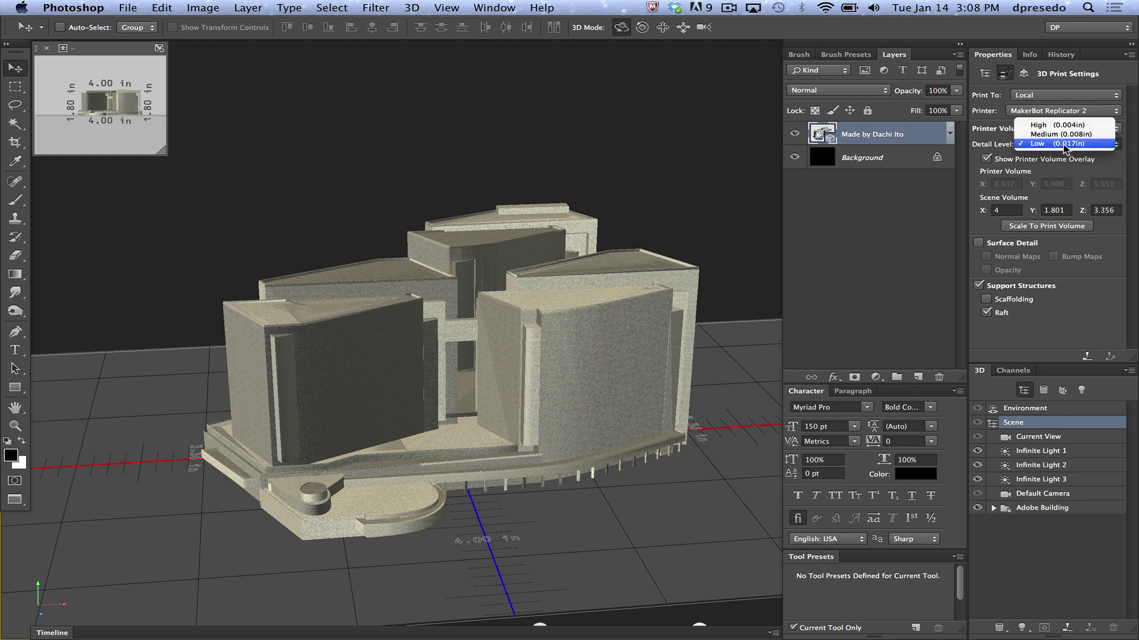
left_click(1062, 125)
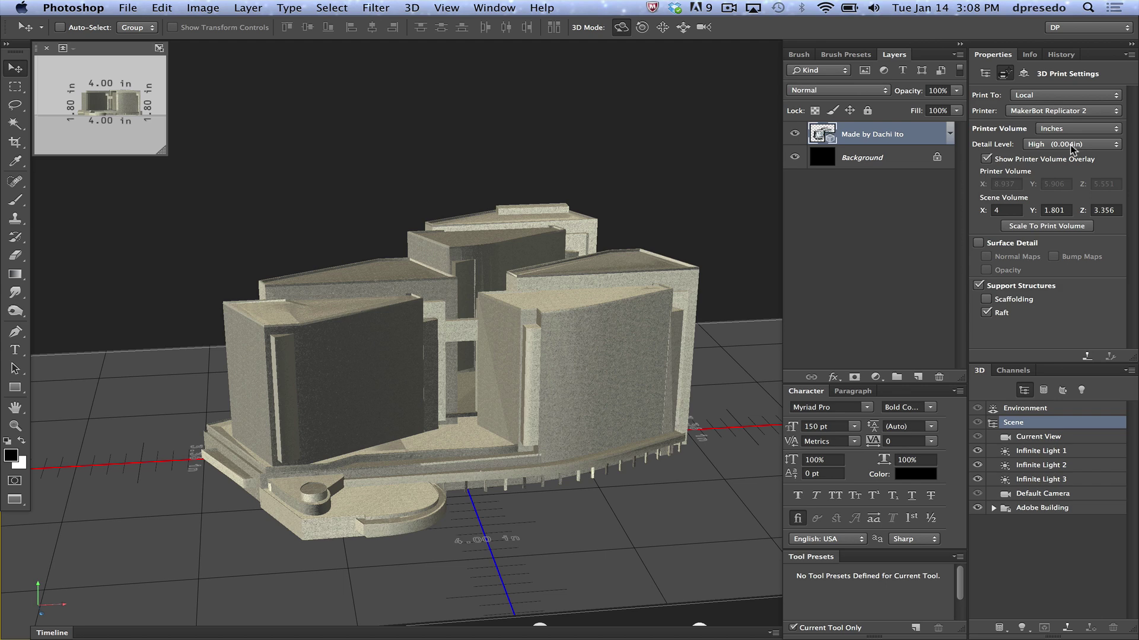
left_click(1071, 148)
left_click(1064, 165)
Step: Slide the building back, scale it to print volume (6.616 × 2.98 × 5.551 in), then slide it closer
left_click(685, 29)
left_click_drag(691, 112, 671, 71)
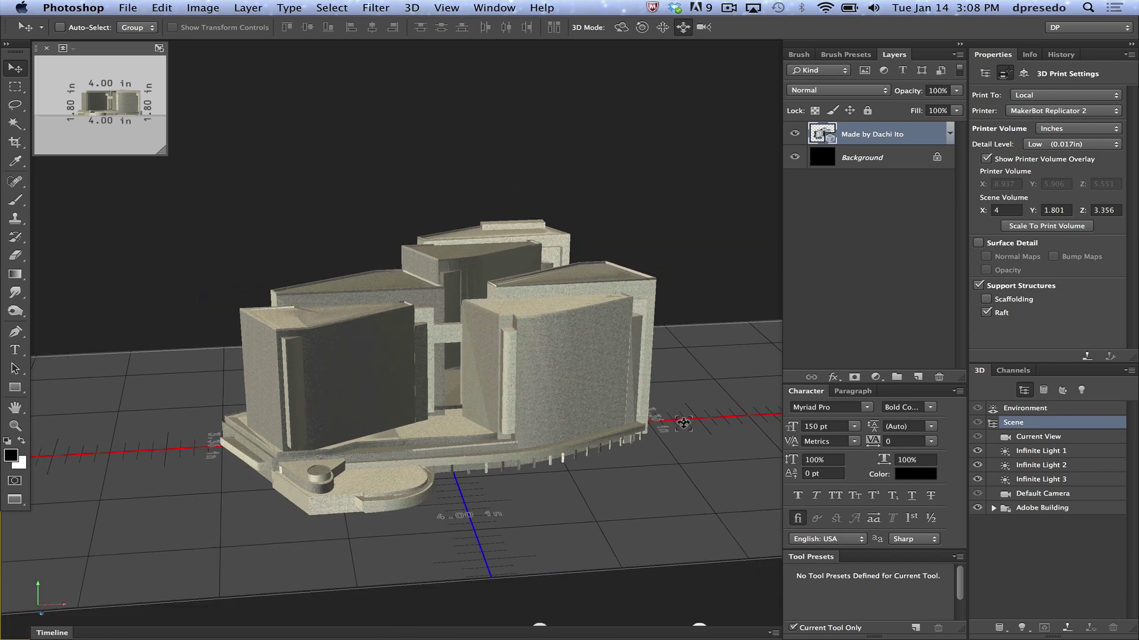
left_click_drag(684, 422, 642, 163)
left_click_drag(636, 295, 638, 142)
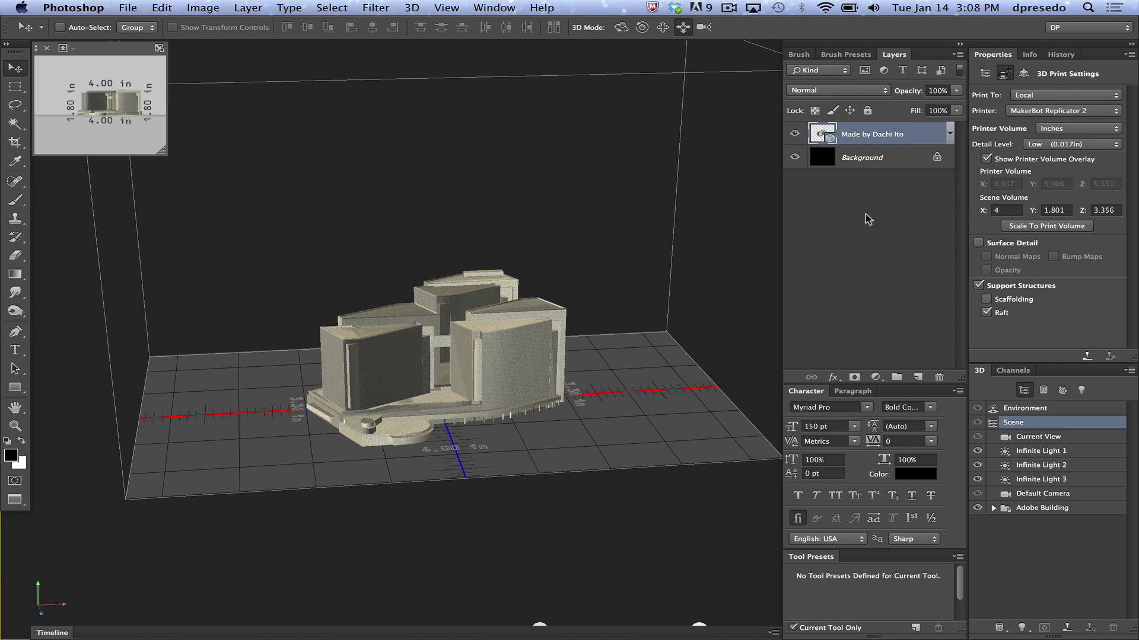
left_click(1033, 226)
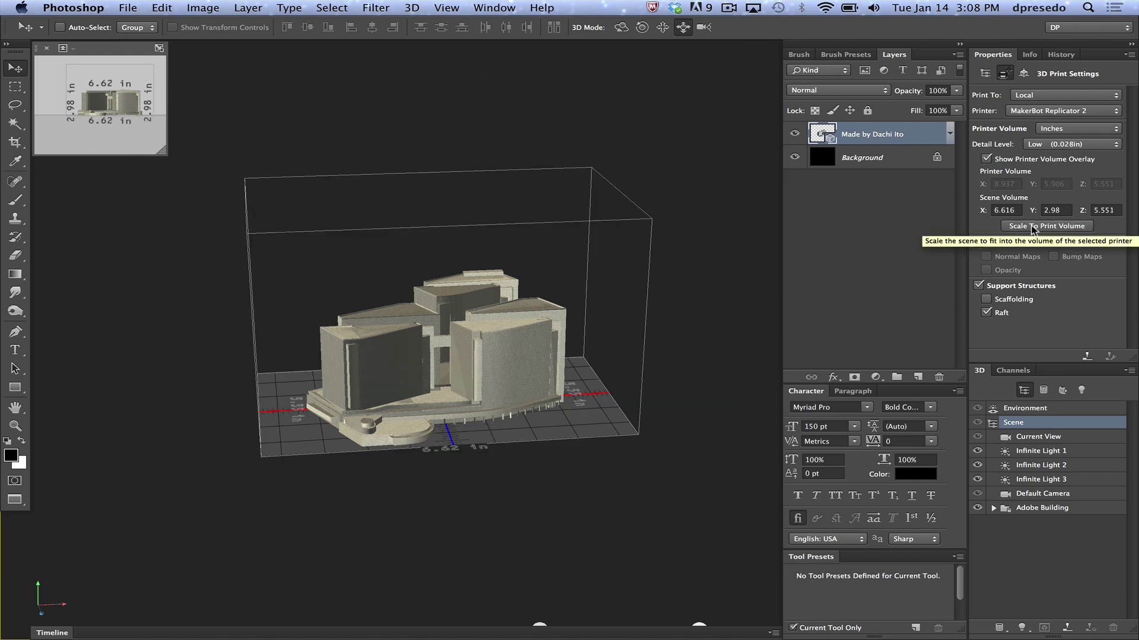
left_click_drag(655, 184, 638, 605)
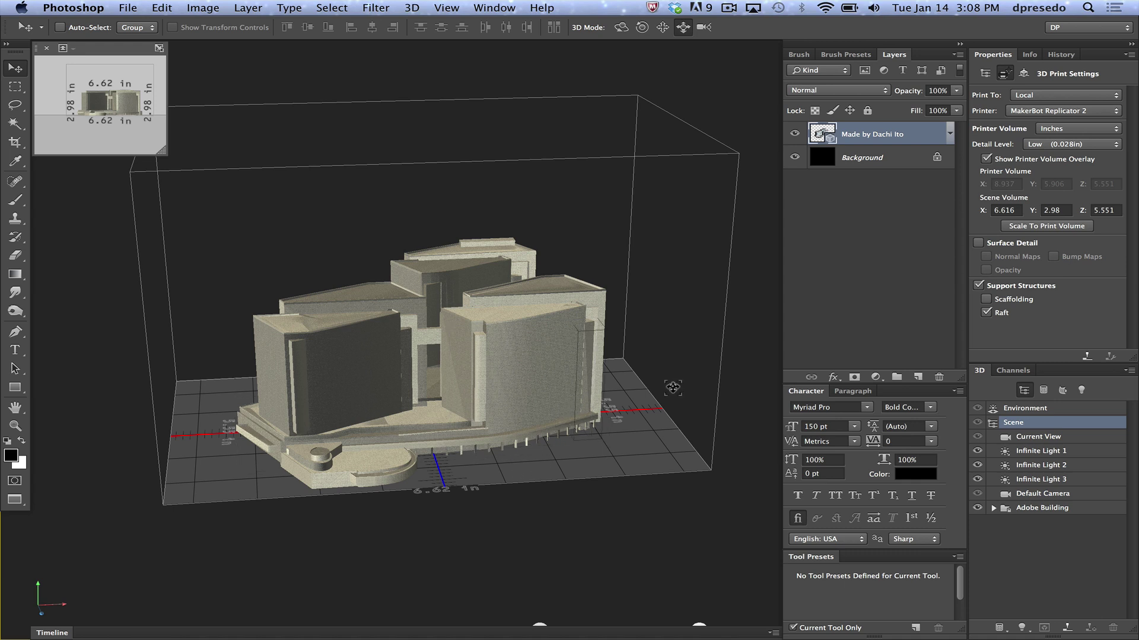
left_click(1015, 209)
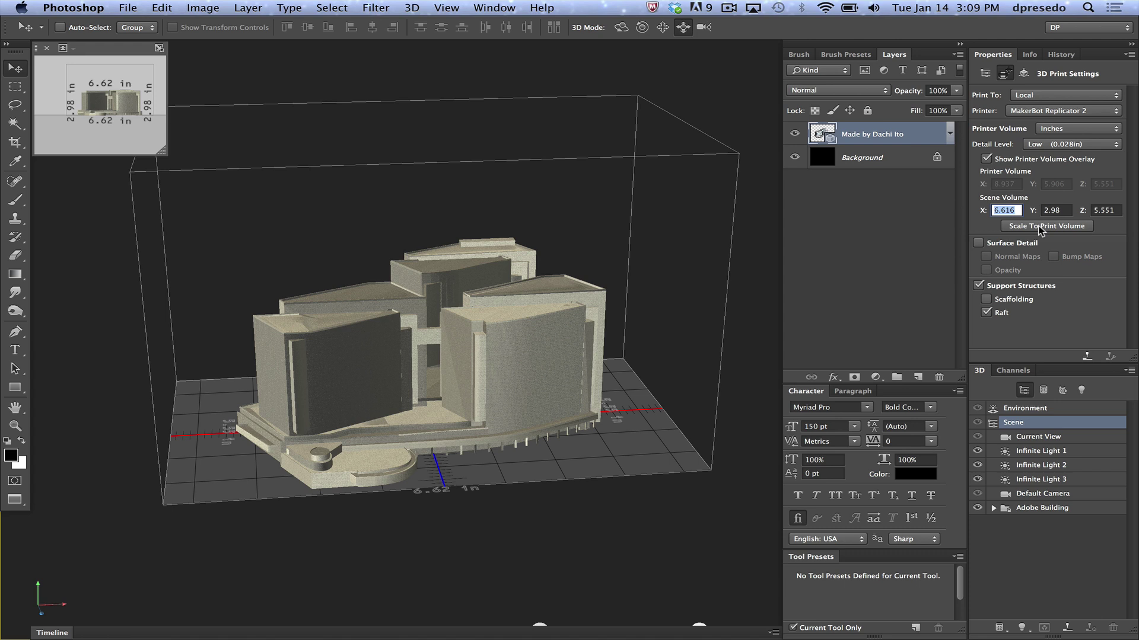
Step: Enable Surface Detail and launch the 3D print preview, estimated at 10h 22m
left_click(979, 244)
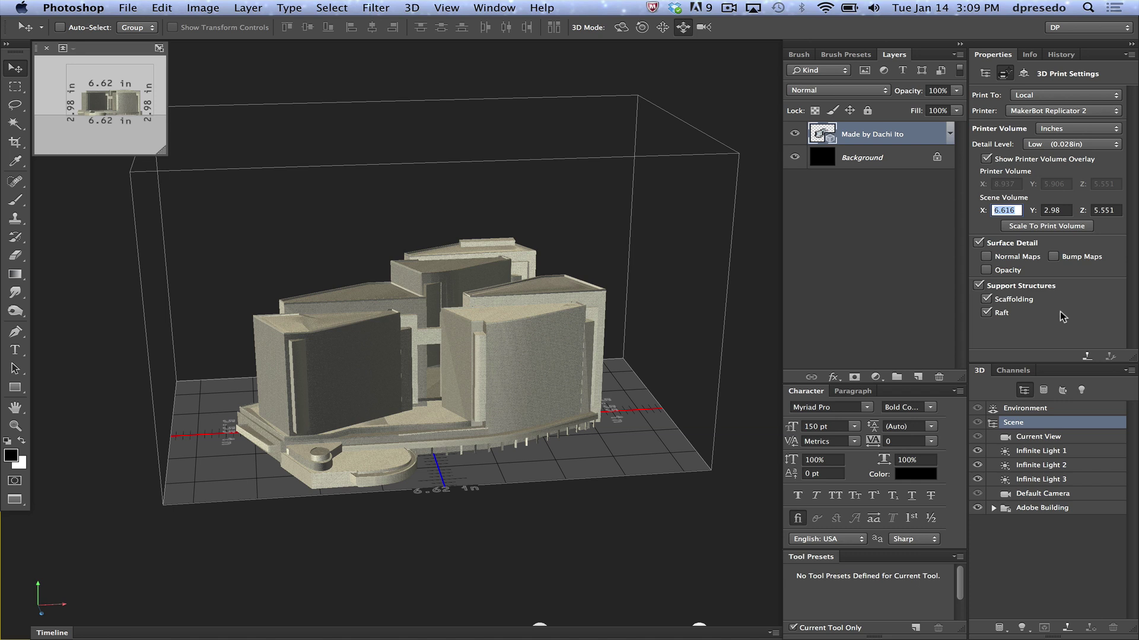
left_click(1087, 356)
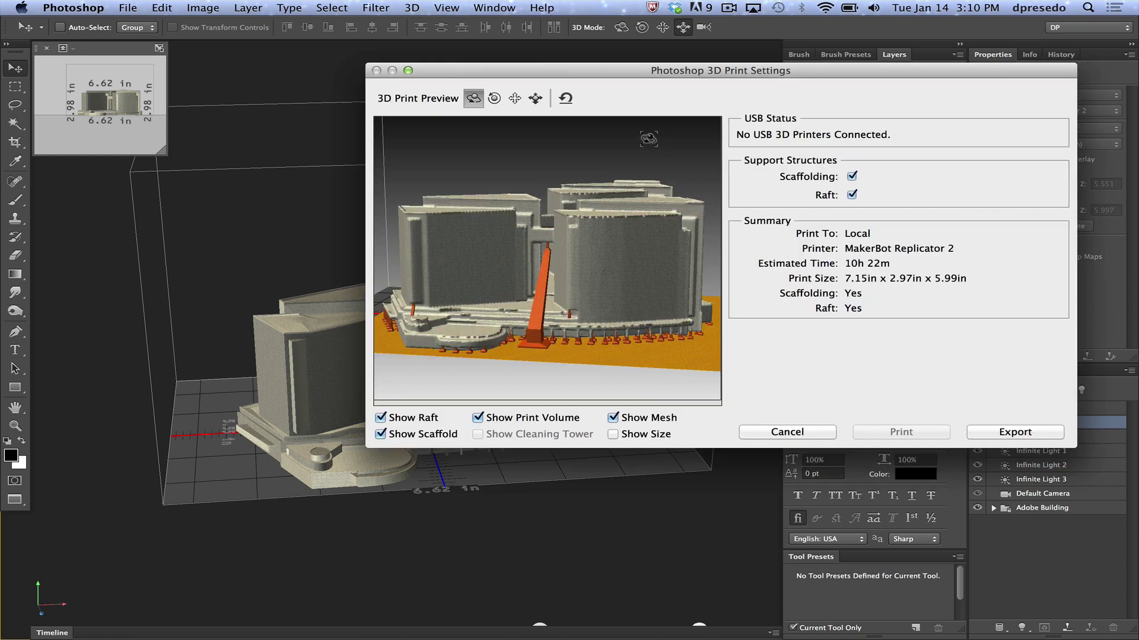
Step: Turn the raft off while keeping scaffolding on, orbiting the preview to view the building from above
left_click_drag(640, 146, 669, 154)
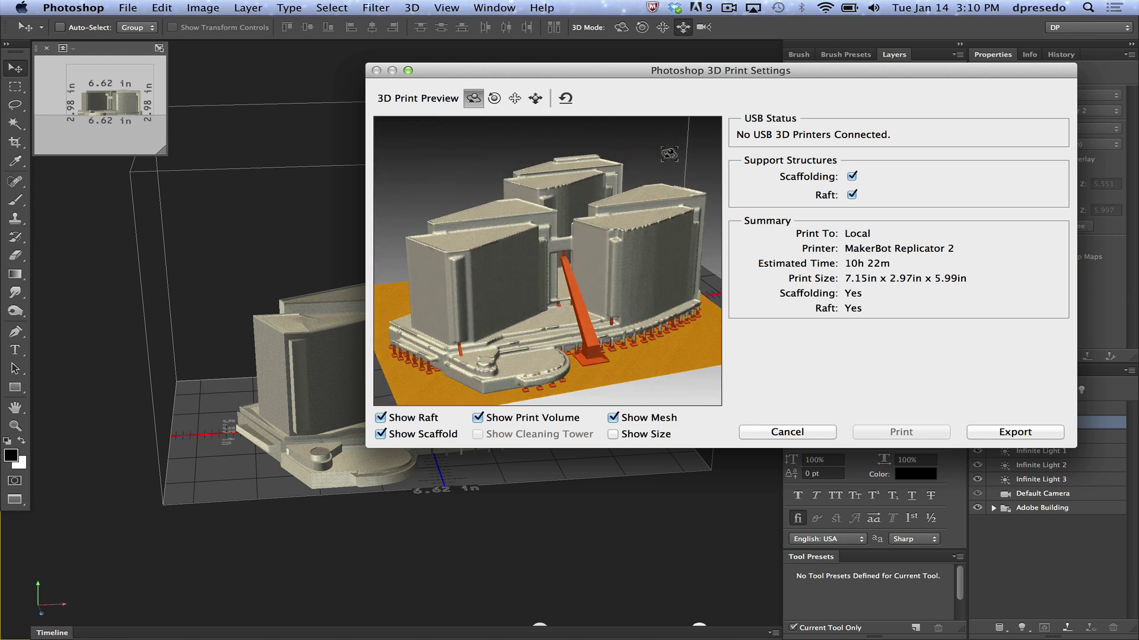
left_click(852, 194)
left_click(852, 195)
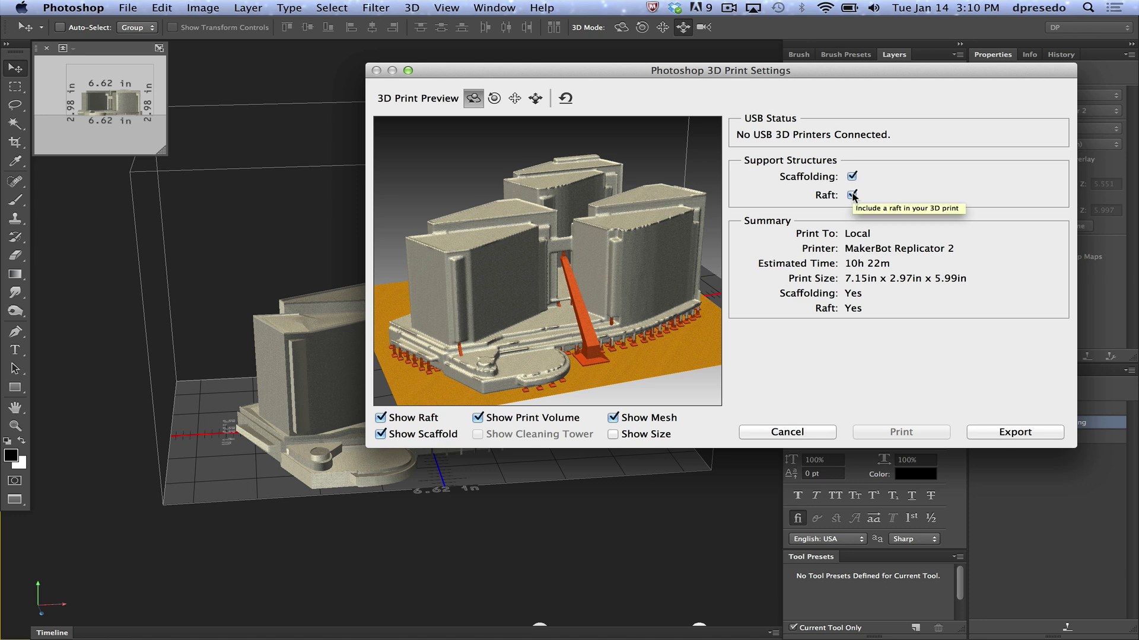
left_click(852, 195)
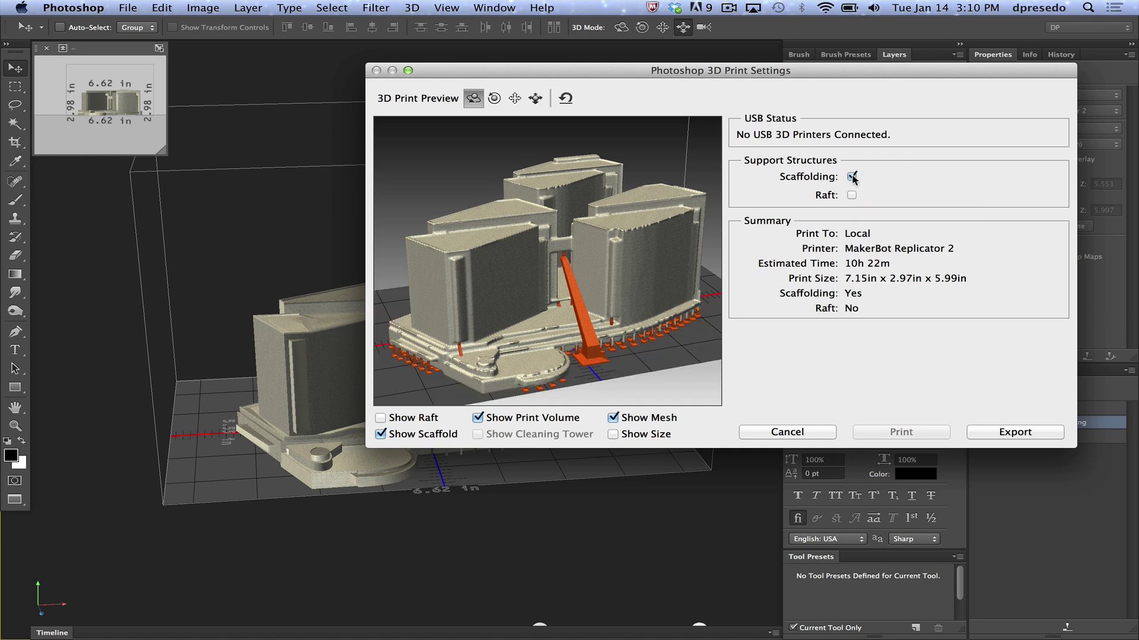
left_click(852, 177)
left_click(852, 177)
left_click_drag(565, 193, 523, 190)
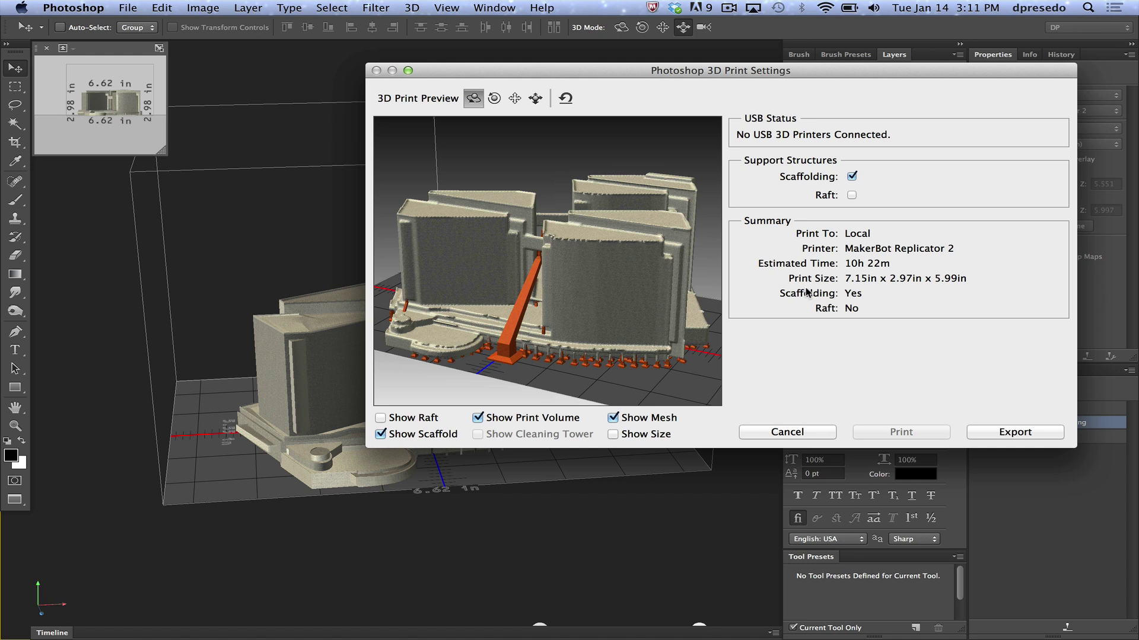